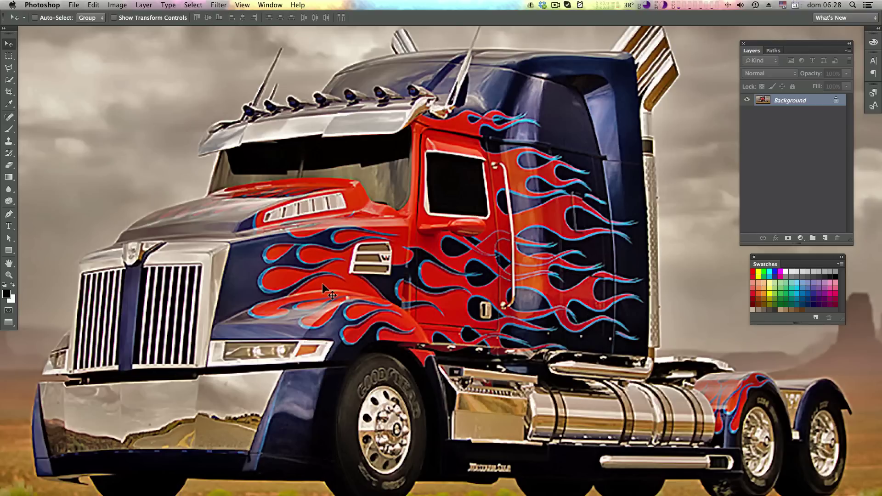
Switch from Photoshop to the Tutorial Master homepage in Chrome
{"action": "key", "text": "super+Tab"}
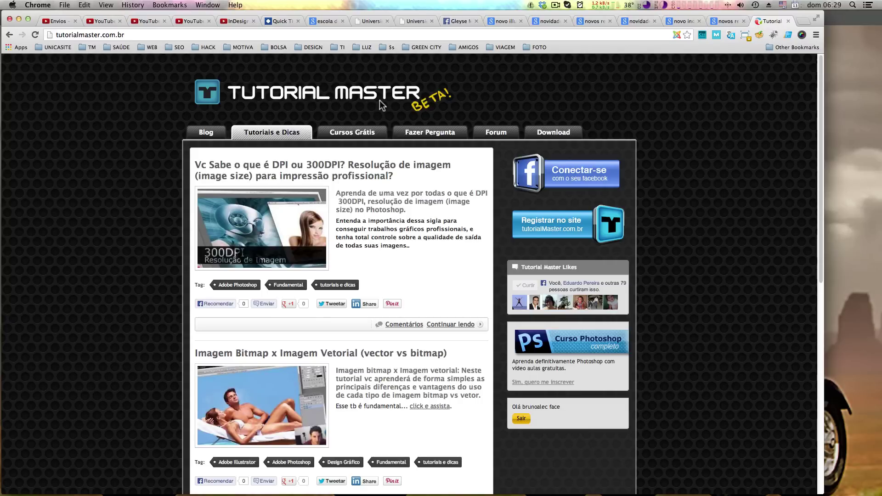
Switch from Chrome back to the truck photo in Photoshop
{"action": "key", "text": "super+Tab"}
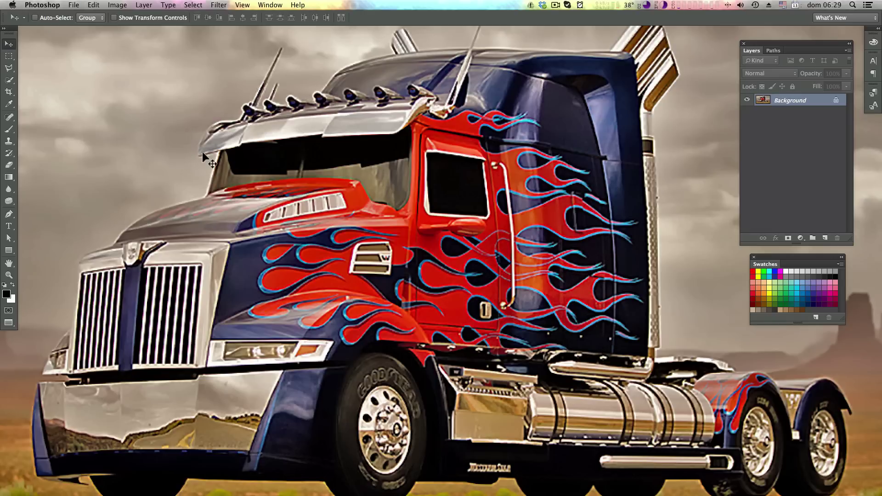
Undo the earlier edit and open Image > Adjustments > Shadows/Highlights with More Options hidden
{"action": "key", "text": "ctrl+z"}
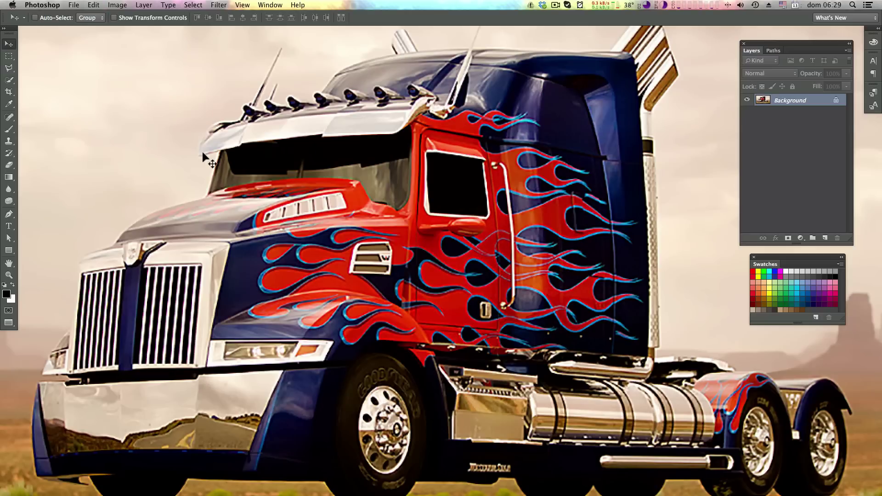
{"action": "left_click", "coordinate": [117, 9]}
{"action": "mouse_move", "coordinate": [134, 33]}
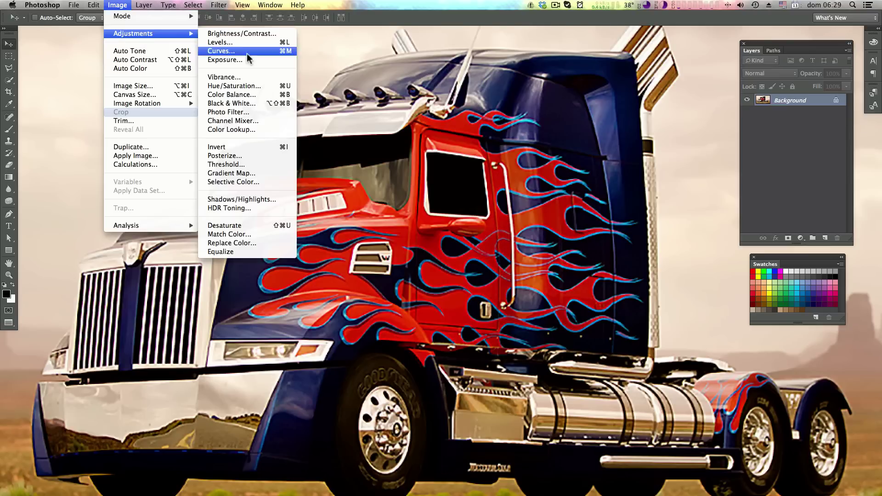
{"action": "left_click", "coordinate": [276, 199]}
{"action": "mouse_move", "coordinate": [180, 31]}
{"action": "left_mouse_down"}
{"action": "mouse_move", "coordinate": [183, 131]}
{"action": "mouse_move", "coordinate": [183, 59]}
{"action": "left_mouse_up"}
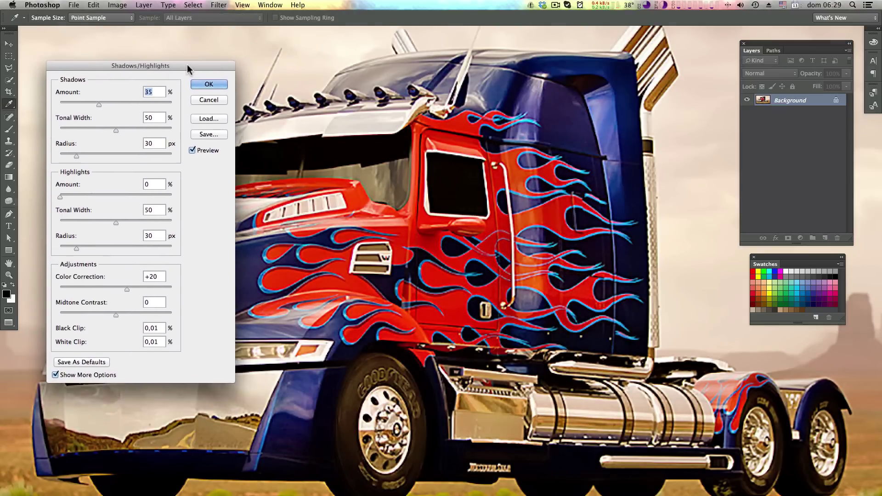
{"action": "left_click", "coordinate": [52, 370]}
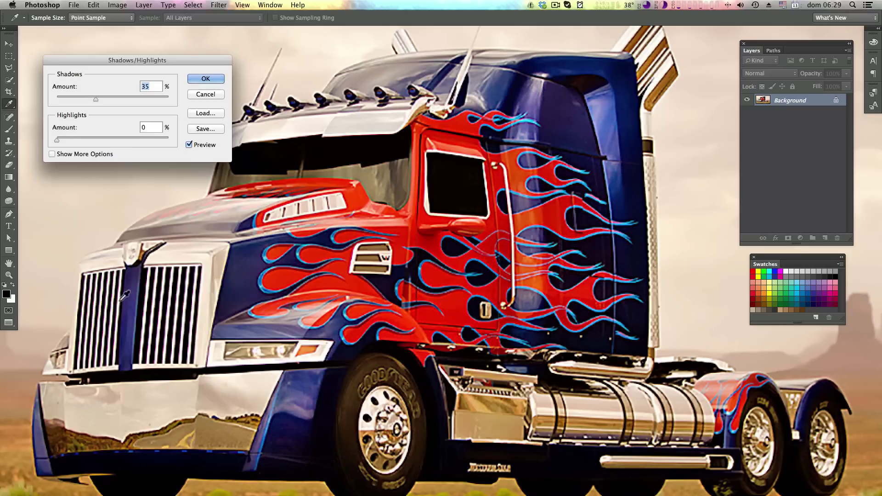
{"action": "left_click_drag", "start_coordinate": [179, 60], "coordinate": [176, 55]}
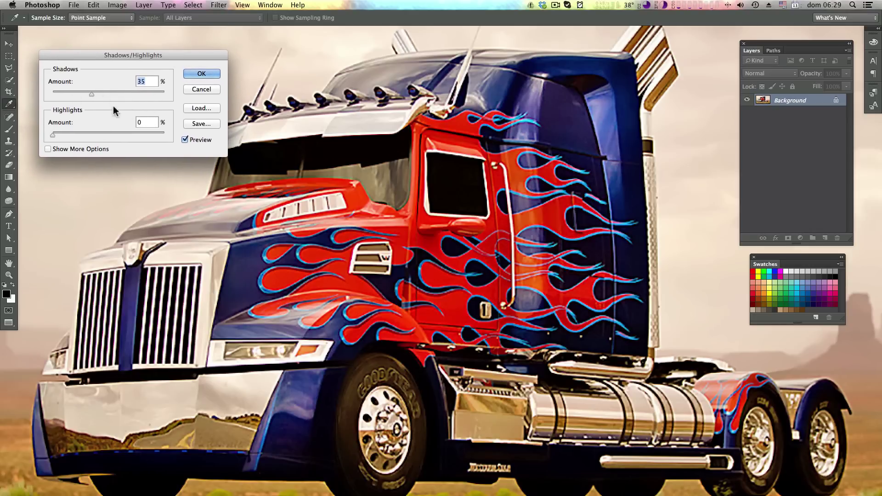
{"action": "left_click", "coordinate": [51, 149]}
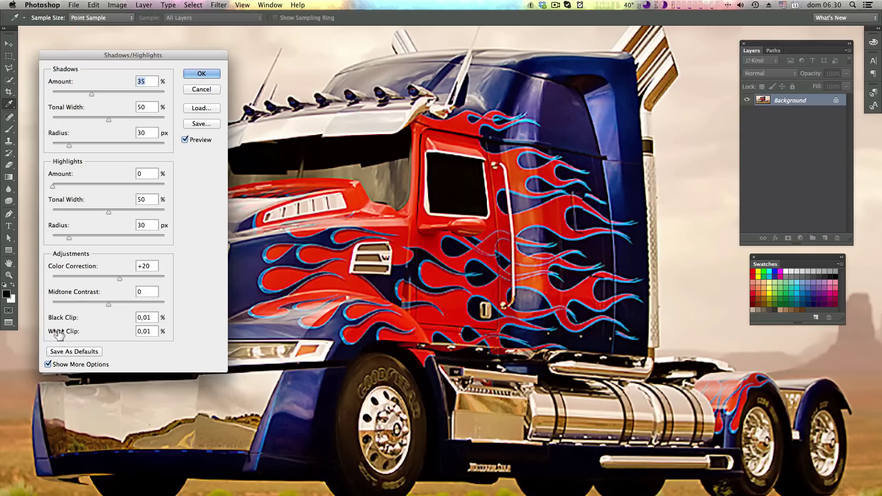
{"action": "left_click", "coordinate": [48, 364]}
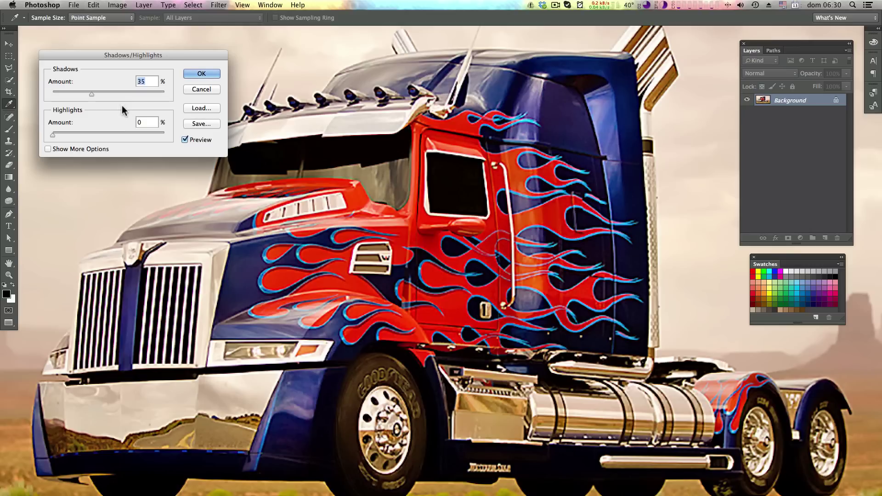
Set Shadows Amount to 40% and Highlights Amount to 72%, darkening the bright sky
{"action": "mouse_move", "coordinate": [169, 54]}
{"action": "left_mouse_down"}
{"action": "mouse_move", "coordinate": [167, 62]}
{"action": "mouse_move", "coordinate": [191, 60]}
{"action": "left_mouse_up"}
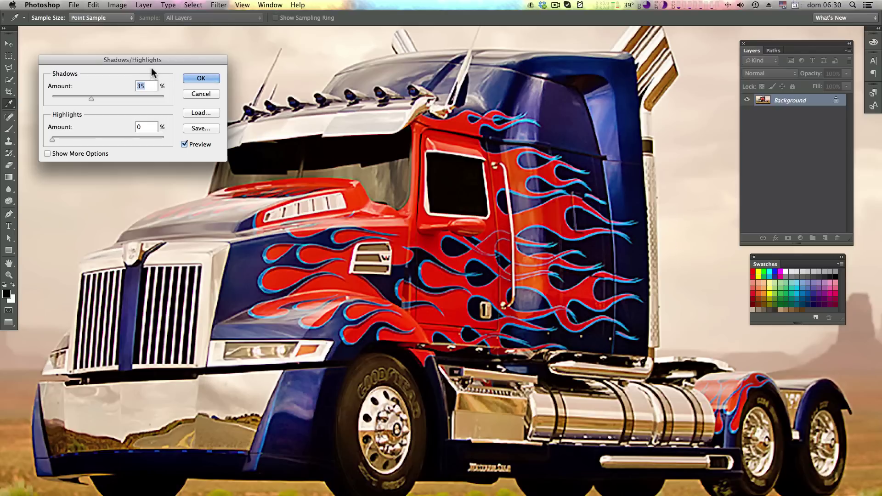
{"action": "left_click_drag", "start_coordinate": [158, 62], "coordinate": [164, 59]}
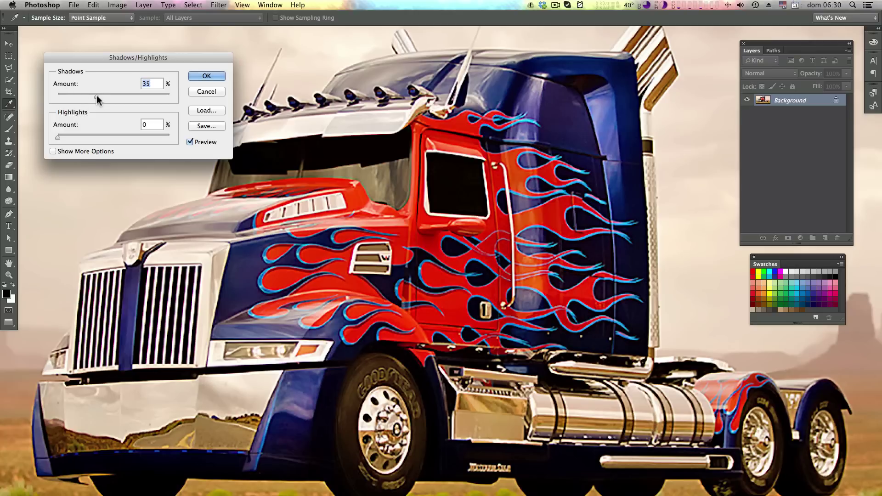
{"action": "mouse_move", "coordinate": [95, 95]}
{"action": "left_mouse_down"}
{"action": "mouse_move", "coordinate": [113, 95]}
{"action": "mouse_move", "coordinate": [78, 98]}
{"action": "mouse_move", "coordinate": [151, 98]}
{"action": "mouse_move", "coordinate": [73, 98]}
{"action": "mouse_move", "coordinate": [134, 98]}
{"action": "mouse_move", "coordinate": [90, 99]}
{"action": "left_mouse_up"}
{"action": "mouse_move", "coordinate": [91, 96]}
{"action": "left_mouse_down"}
{"action": "mouse_move", "coordinate": [136, 97]}
{"action": "mouse_move", "coordinate": [84, 96]}
{"action": "mouse_move", "coordinate": [142, 97]}
{"action": "mouse_move", "coordinate": [81, 96]}
{"action": "mouse_move", "coordinate": [102, 96]}
{"action": "left_mouse_up"}
{"action": "mouse_move", "coordinate": [58, 137]}
{"action": "left_mouse_down"}
{"action": "mouse_move", "coordinate": [154, 137]}
{"action": "mouse_move", "coordinate": [104, 137]}
{"action": "mouse_move", "coordinate": [128, 137]}
{"action": "left_mouse_up"}
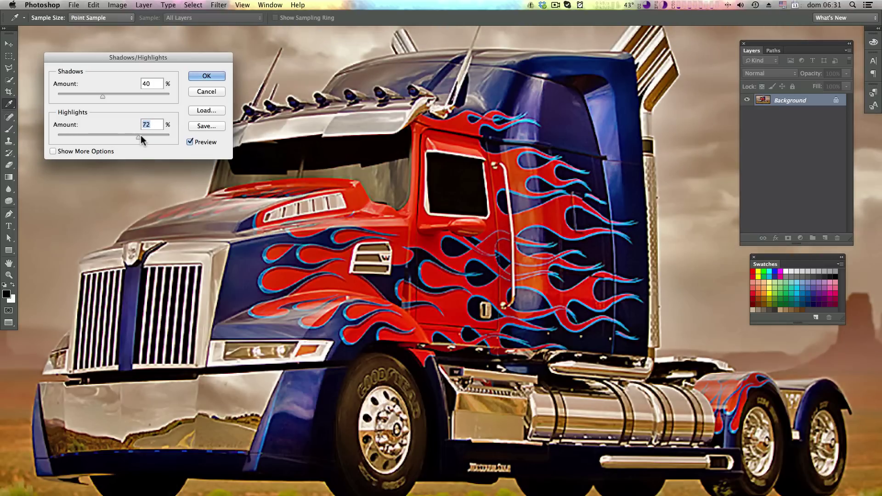
Zoom out and refine the amounts to Shadows 44% and Highlights 68%
{"action": "key", "text": "super+minus"}
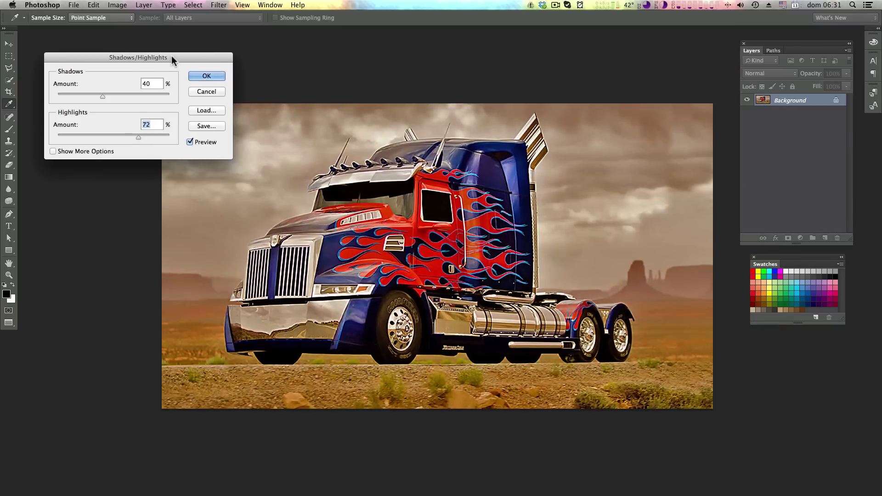
{"action": "left_click_drag", "start_coordinate": [172, 56], "coordinate": [155, 53]}
{"action": "left_click_drag", "start_coordinate": [123, 136], "coordinate": [117, 134]}
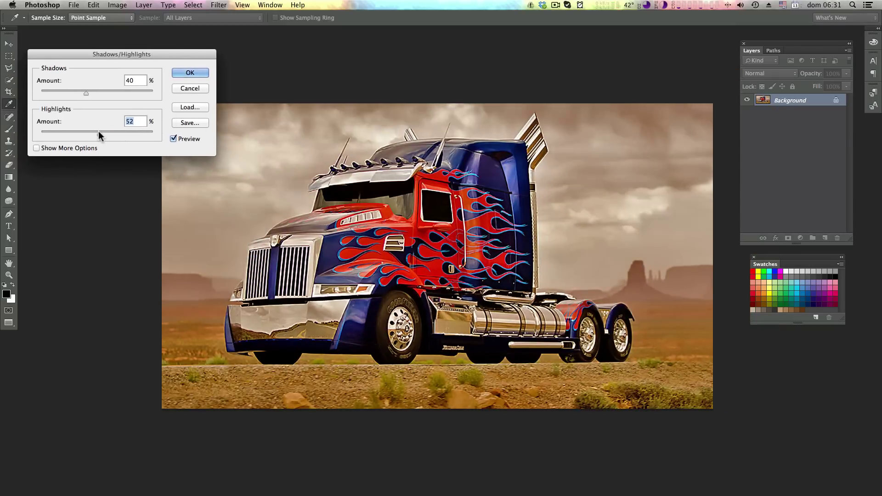
{"action": "mouse_move", "coordinate": [87, 93]}
{"action": "left_mouse_down"}
{"action": "mouse_move", "coordinate": [77, 93]}
{"action": "mouse_move", "coordinate": [90, 94]}
{"action": "left_mouse_up"}
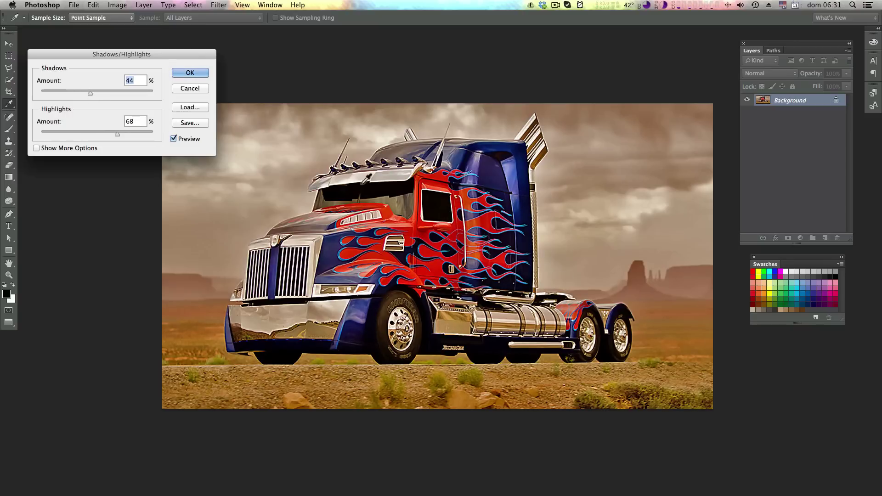
Show More Options and lower Color Correction to -51 for muted colours
{"action": "left_click", "coordinate": [36, 148]}
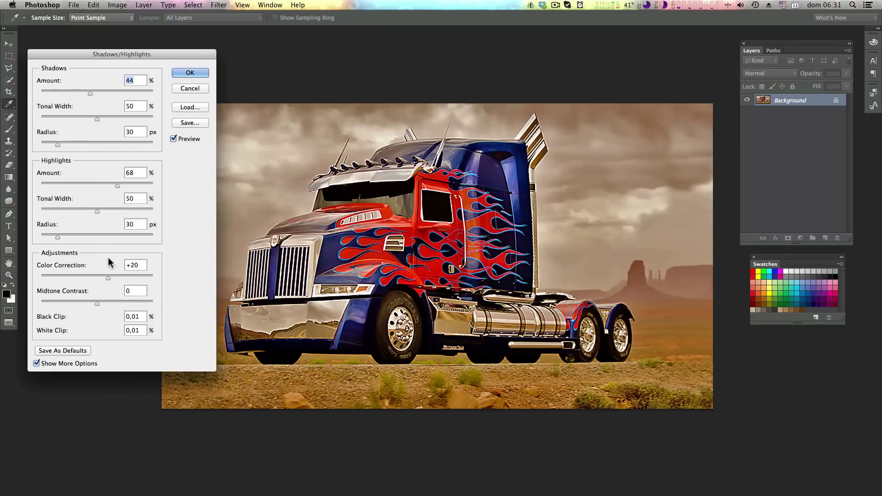
{"action": "left_click_drag", "start_coordinate": [108, 277], "coordinate": [65, 277]}
{"action": "mouse_move", "coordinate": [66, 277]}
{"action": "left_mouse_down"}
{"action": "mouse_move", "coordinate": [135, 279]}
{"action": "mouse_move", "coordinate": [68, 280]}
{"action": "left_mouse_up"}
Apply the Shadows/Highlights adjustment, fit the photo on screen, and undo to compare before/after
{"action": "left_click", "coordinate": [191, 72]}
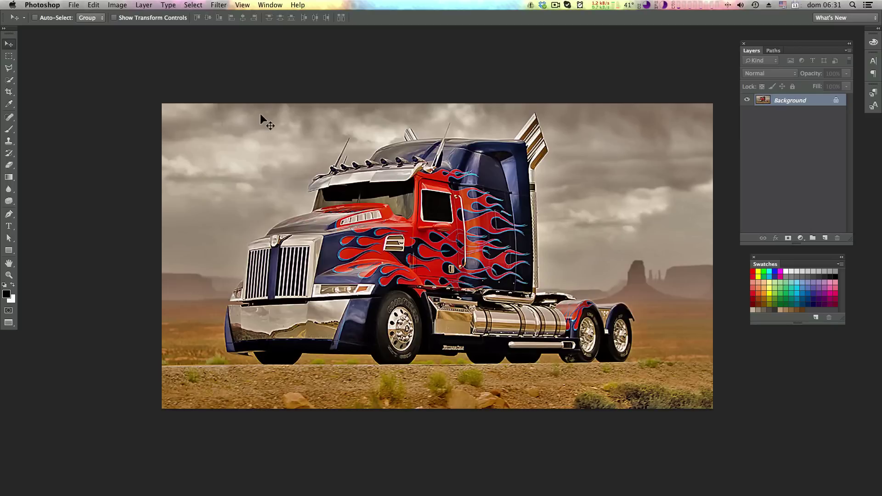
{"action": "key", "text": "ctrl+0"}
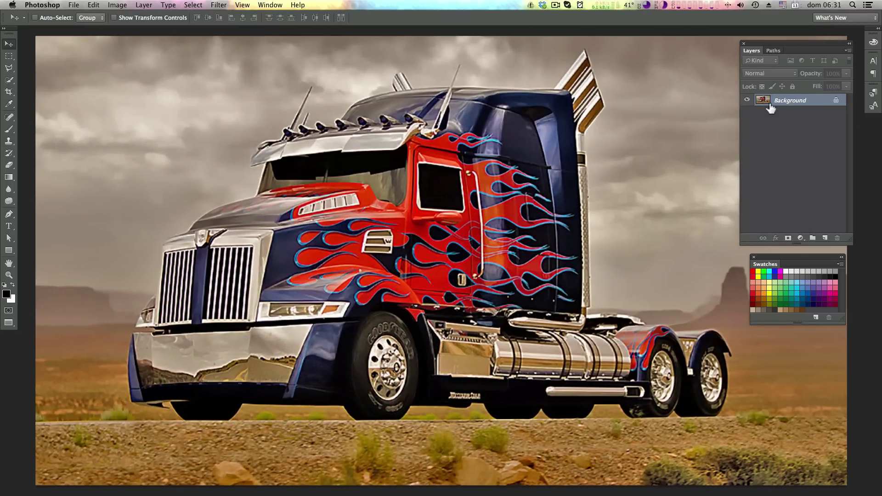
{"action": "key", "text": "ctrl+z"}
{"action": "key", "text": "ctrl+z"}
{"action": "key", "text": "ctrl+z"}
{"action": "key", "text": "ctrl+z"}
{"action": "key", "text": "ctrl+z"}
{"action": "key", "text": "ctrl+z"}
{"action": "left_click", "coordinate": [117, 5]}
{"action": "mouse_move", "coordinate": [133, 34]}
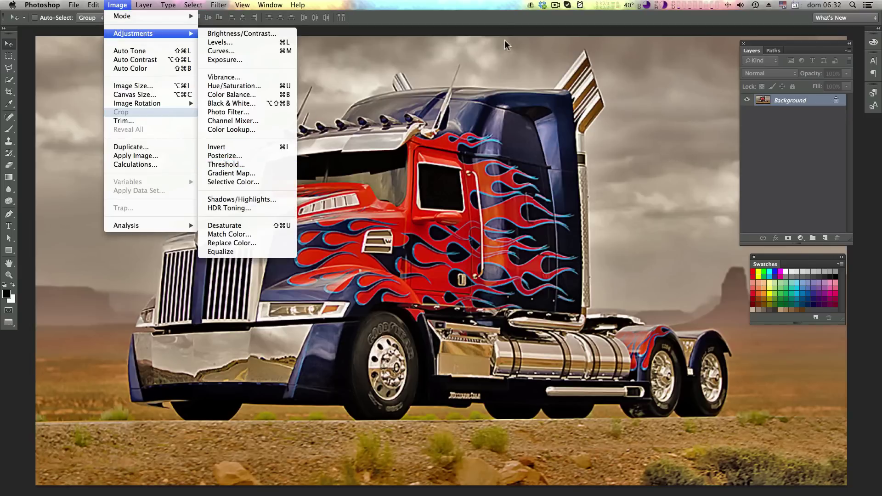
{"action": "left_click", "coordinate": [506, 28]}
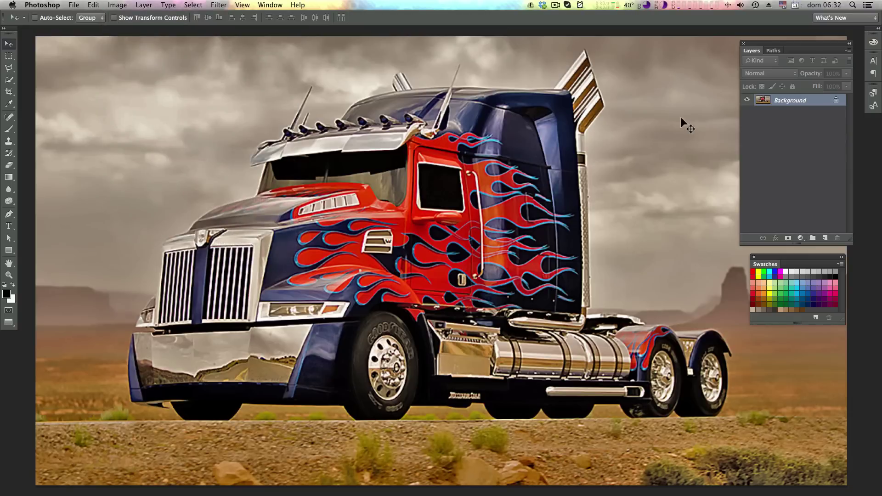